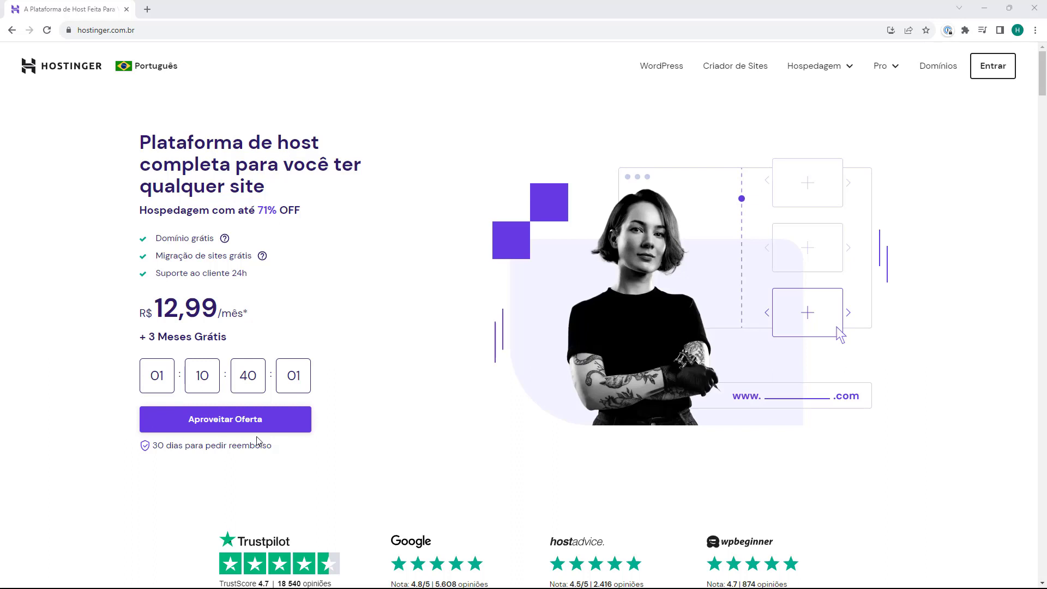
- Log in from hostinger.com.br with Entrar to reach the hPanel home dashboard
click(985, 71)
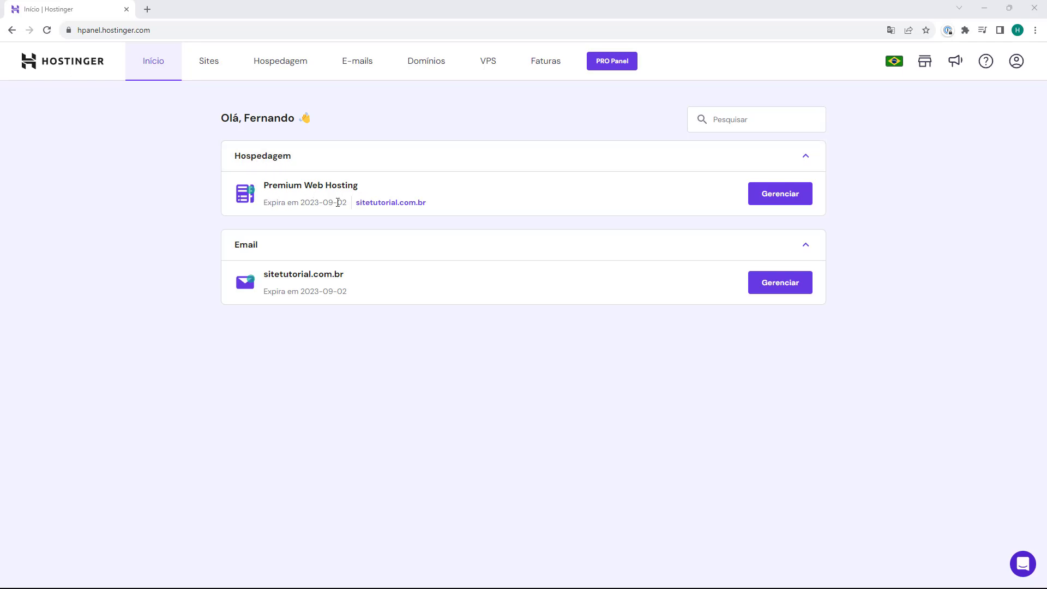
- Manage the Premium Web Hosting plan and expand the Avançado options to reveal Acesso SSH
click(780, 195)
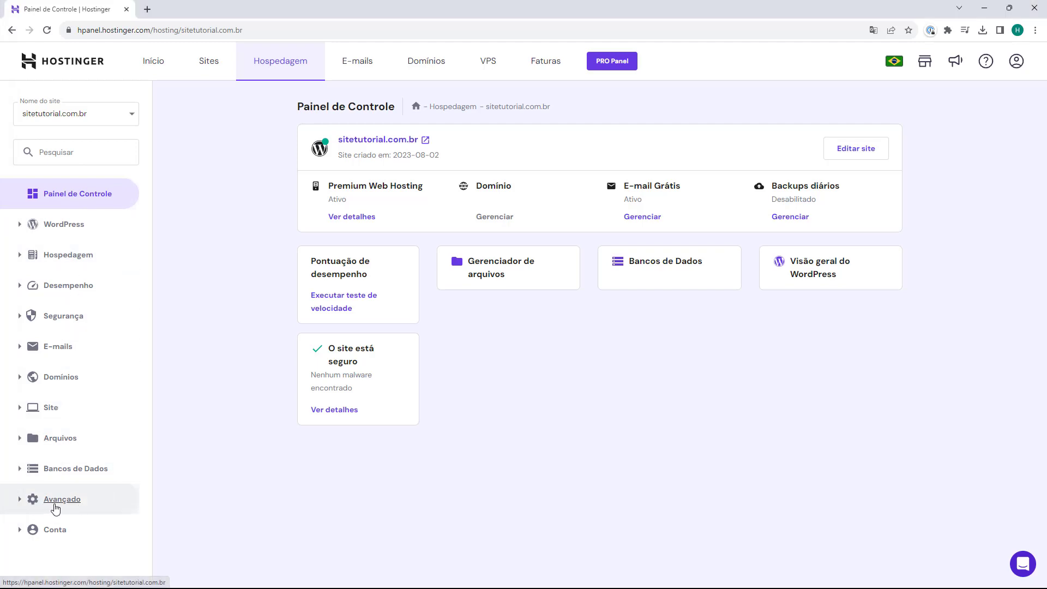
click(55, 508)
scroll(60, 436, down, 3)
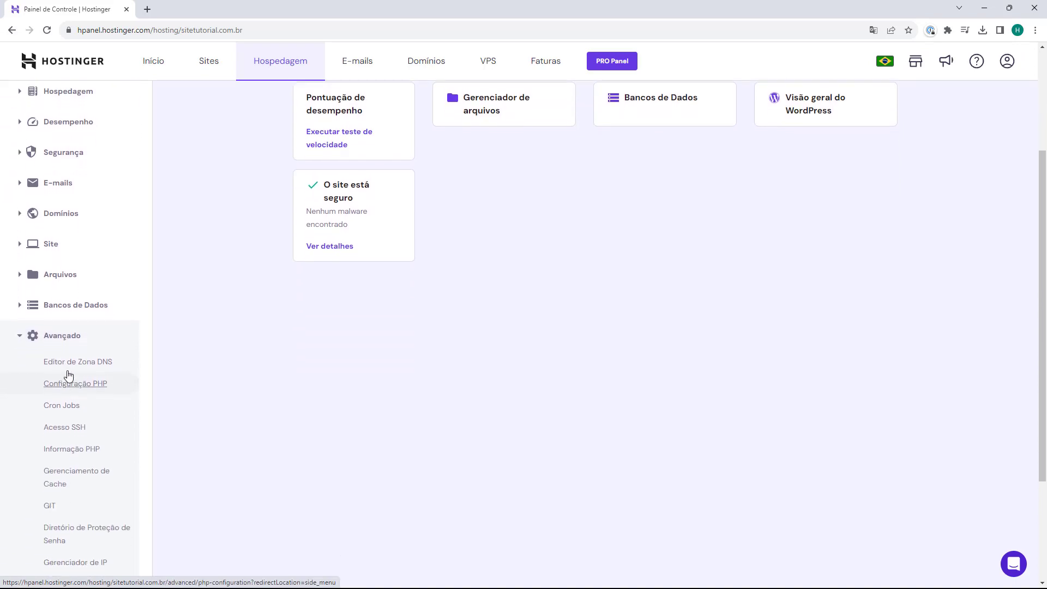
scroll(69, 375, down, 1)
scroll(63, 351, down, 1)
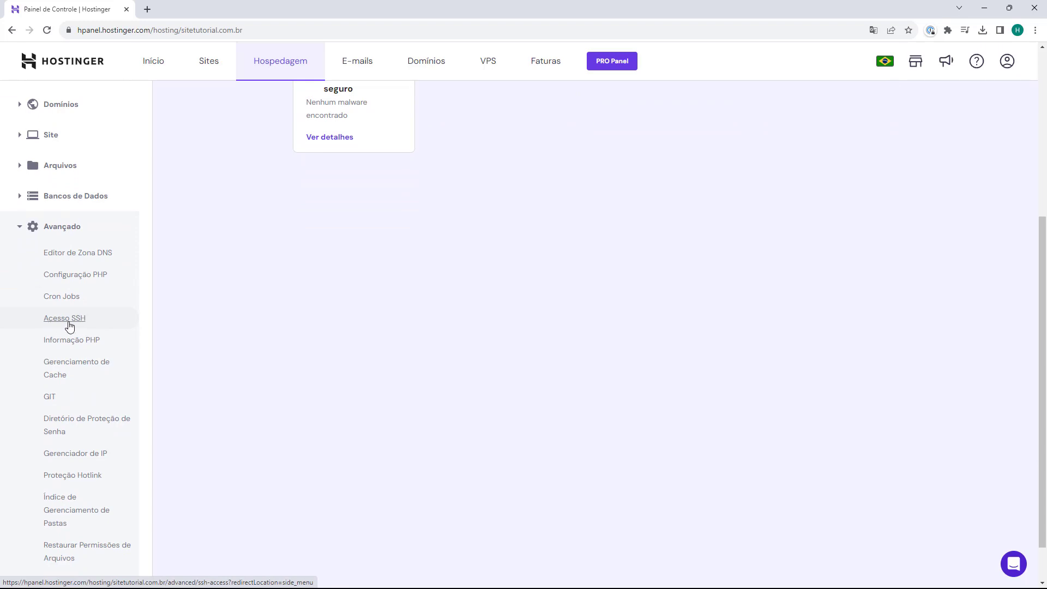
- Open the Acesso SSH page and highlight the Informações SSH heading
click(69, 326)
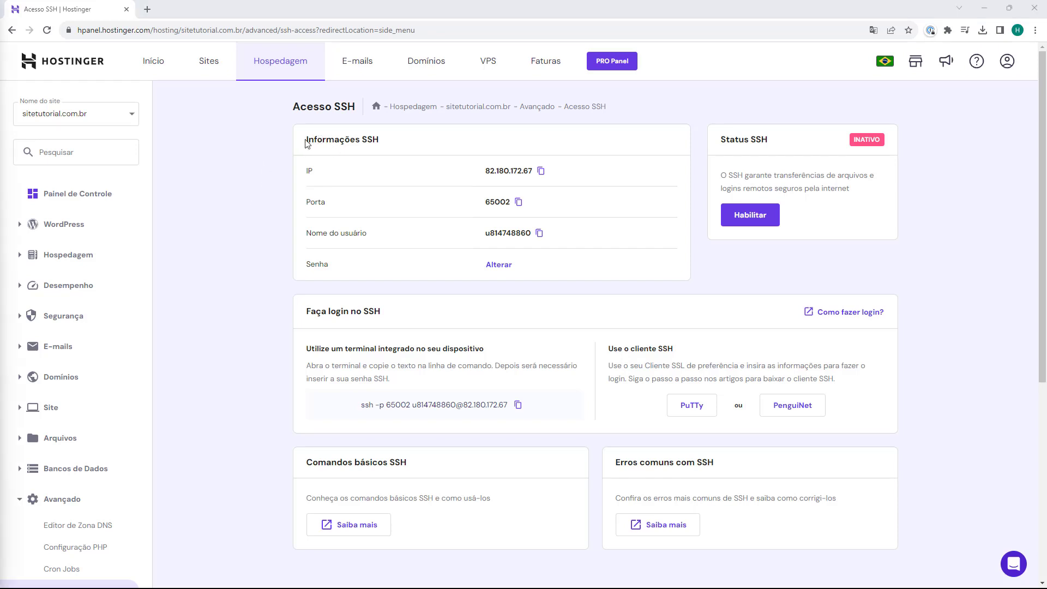
drag(305, 140, 383, 146)
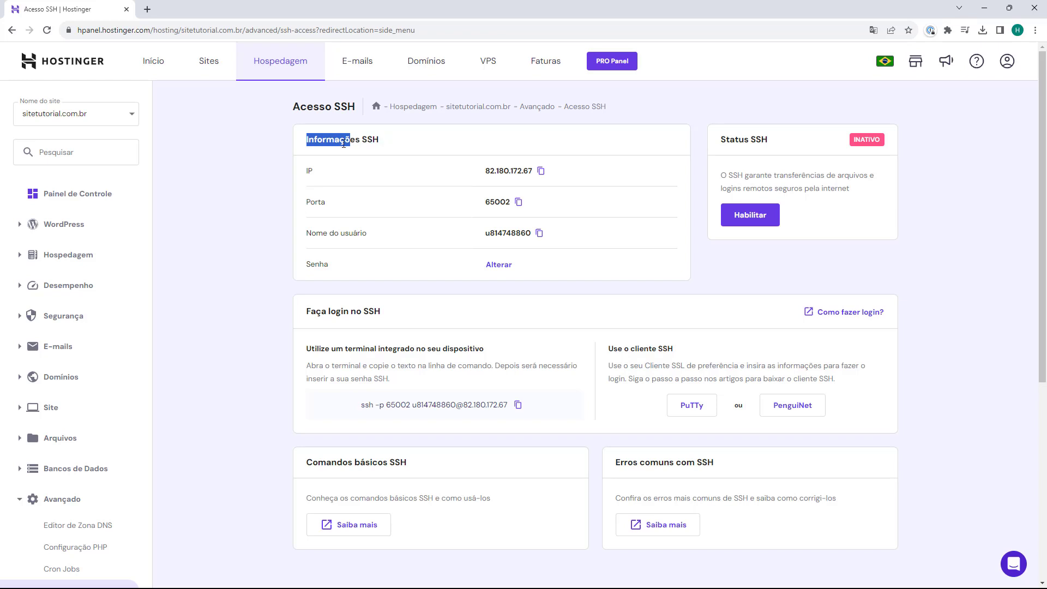
click(388, 150)
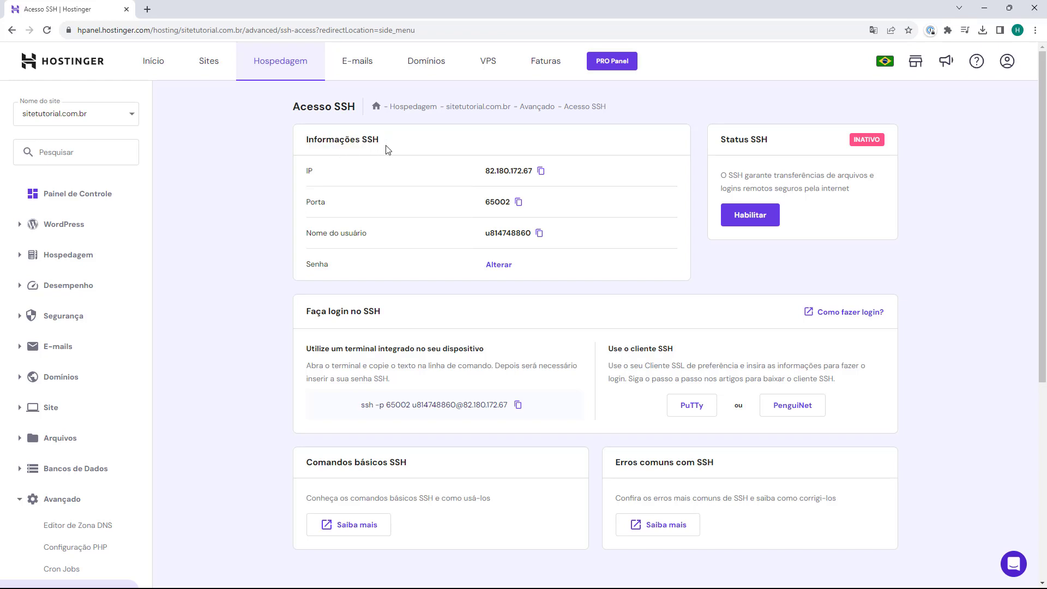
- Highlight the IP and Porta labels and the port number 65002
drag(304, 176, 322, 177)
click(519, 169)
drag(309, 201, 329, 204)
click(339, 206)
drag(485, 202, 510, 201)
click(485, 203)
click(492, 267)
click(414, 304)
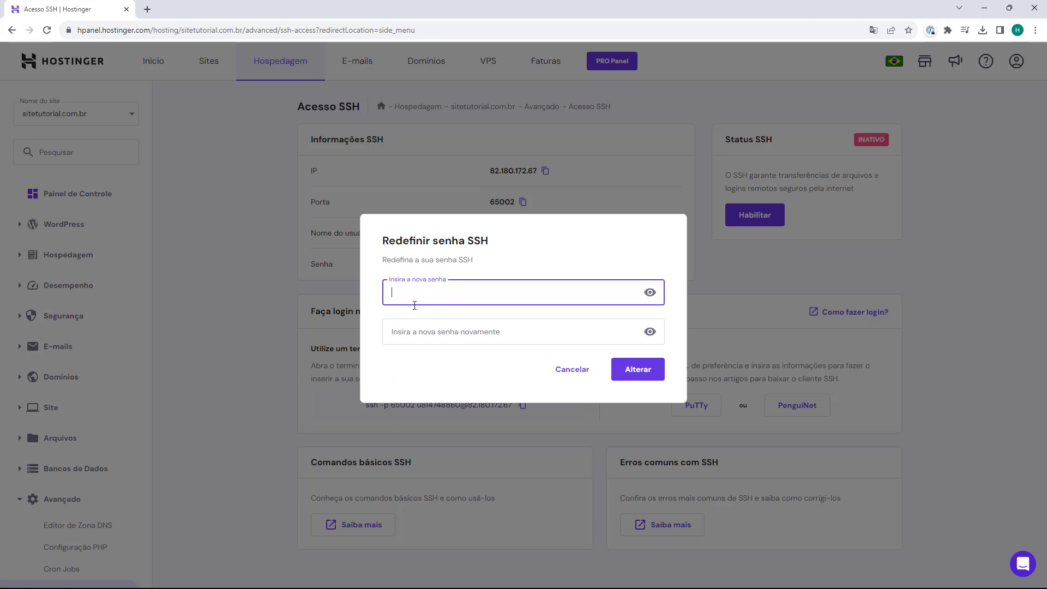
click(411, 332)
key(shift+Tab)
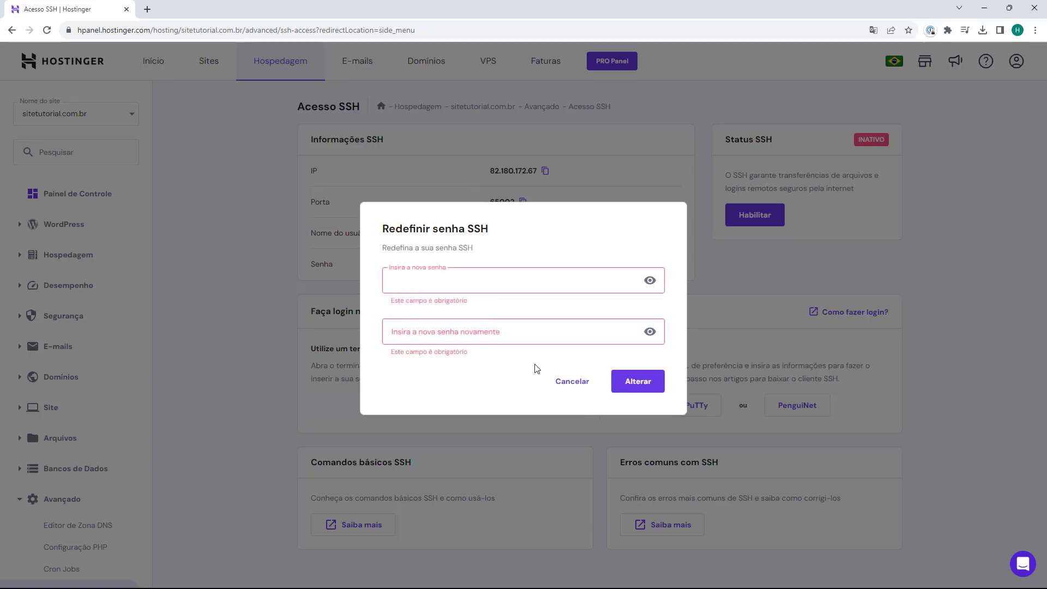
click(558, 376)
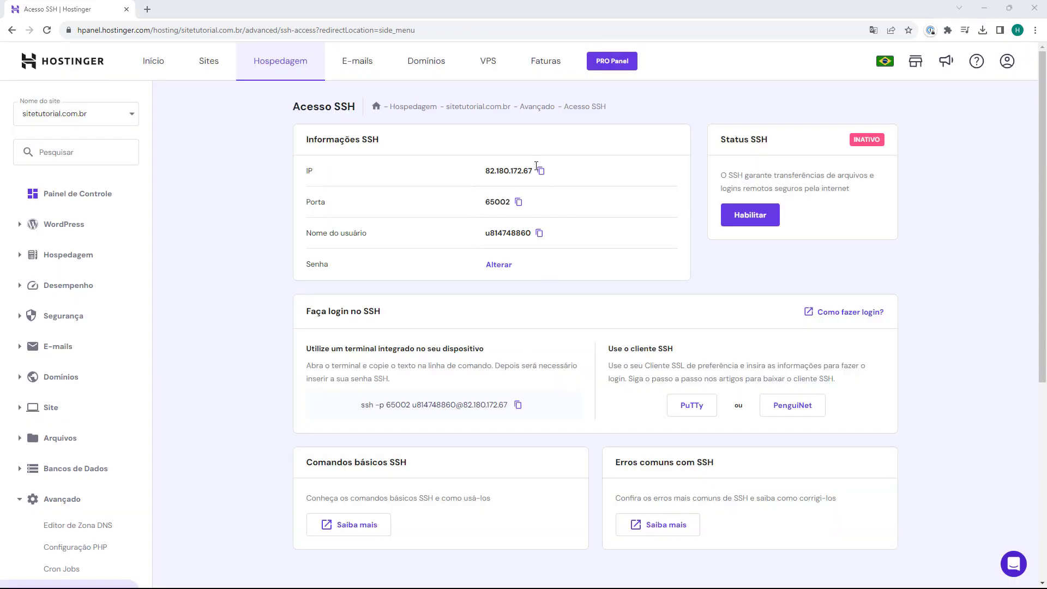
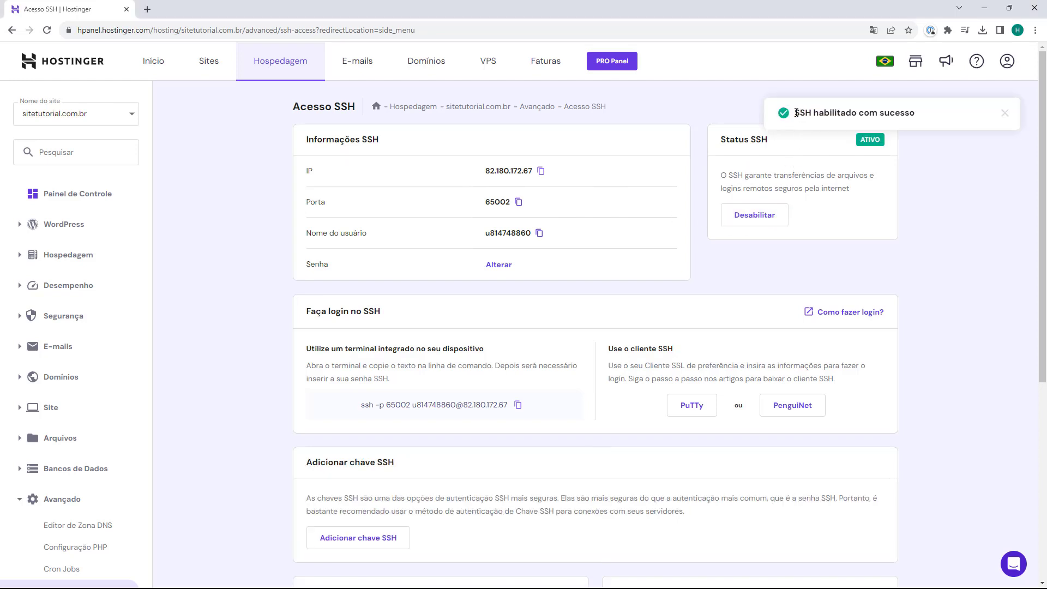
drag(796, 112, 882, 111)
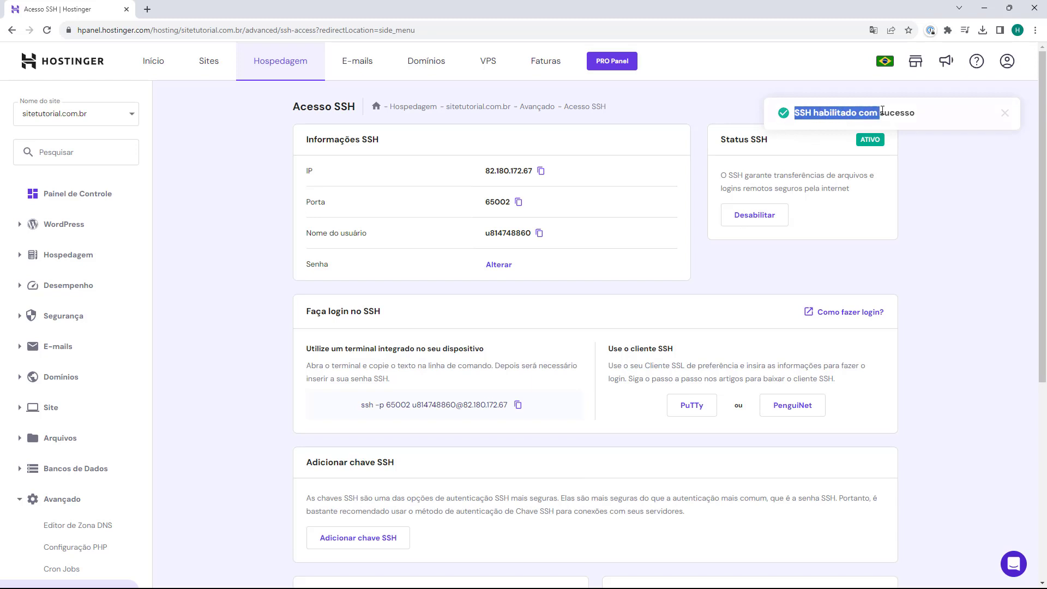
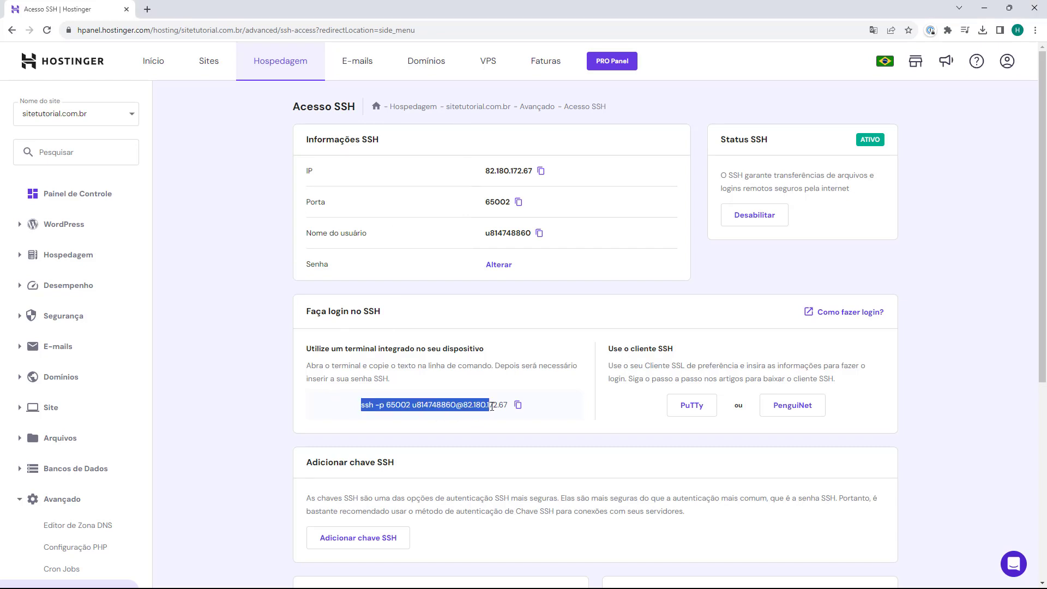
click(439, 432)
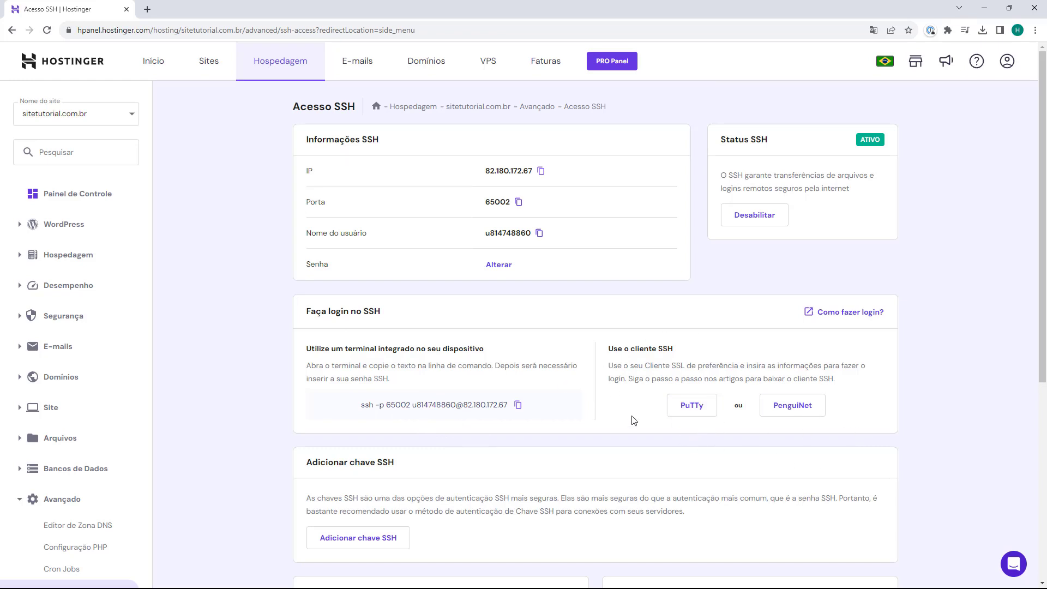
scroll(383, 336, down, 1)
scroll(384, 337, down, 3)
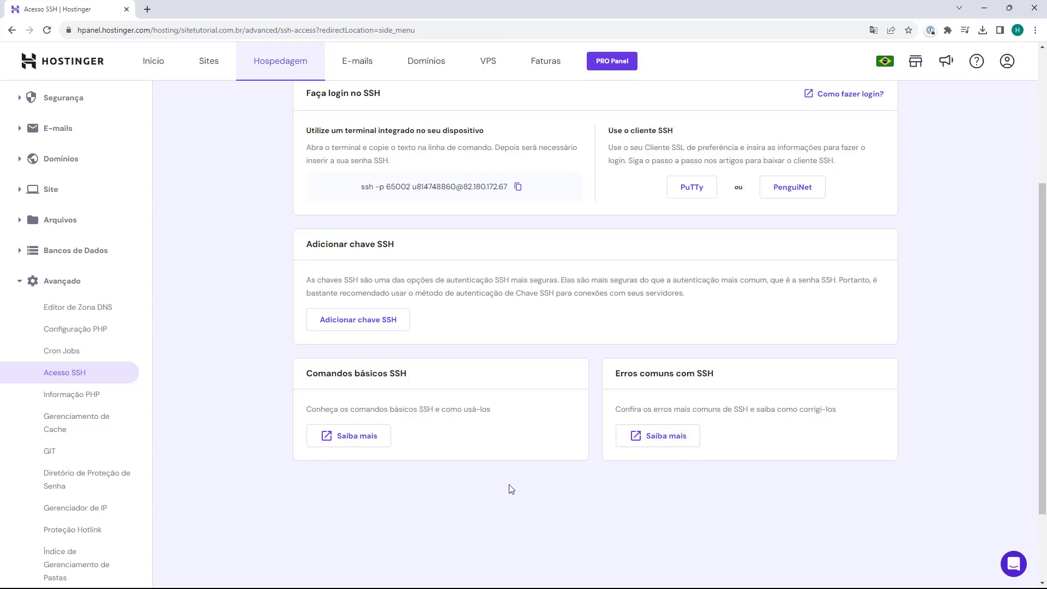
scroll(397, 472, up, 4)
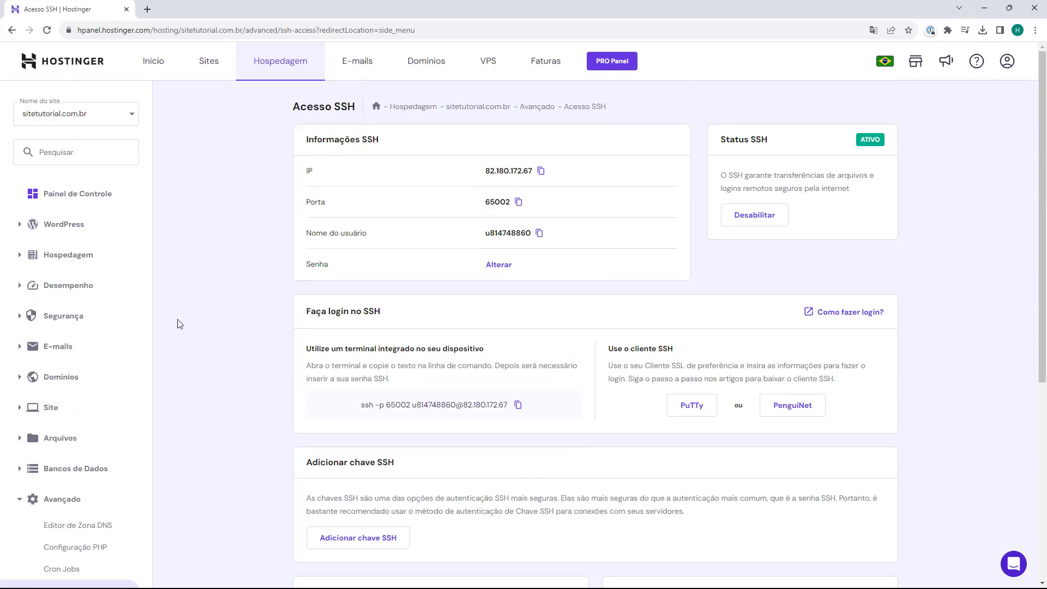